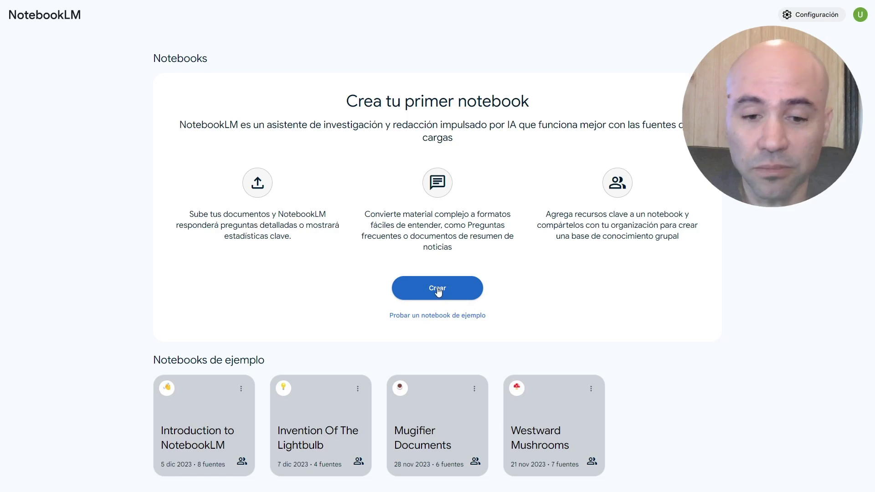
Step: Create a new notebook and upload the Programa Conversor document as its source
left_click(438, 290)
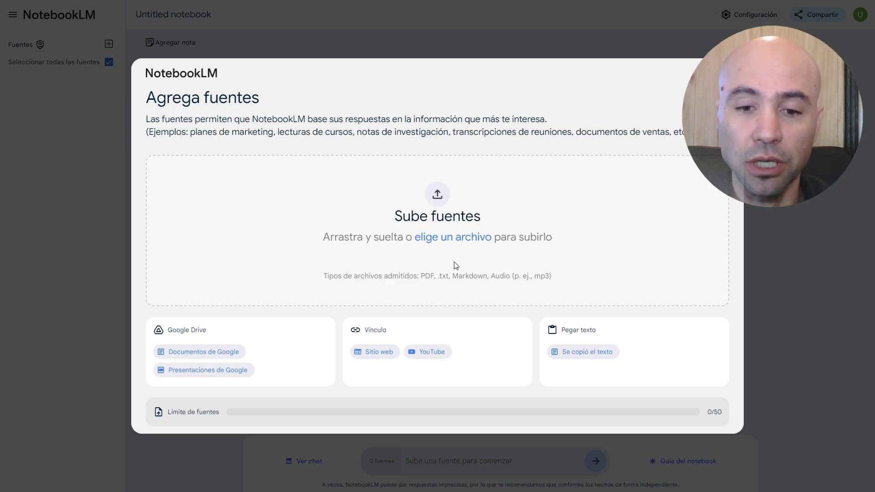
left_click(453, 238)
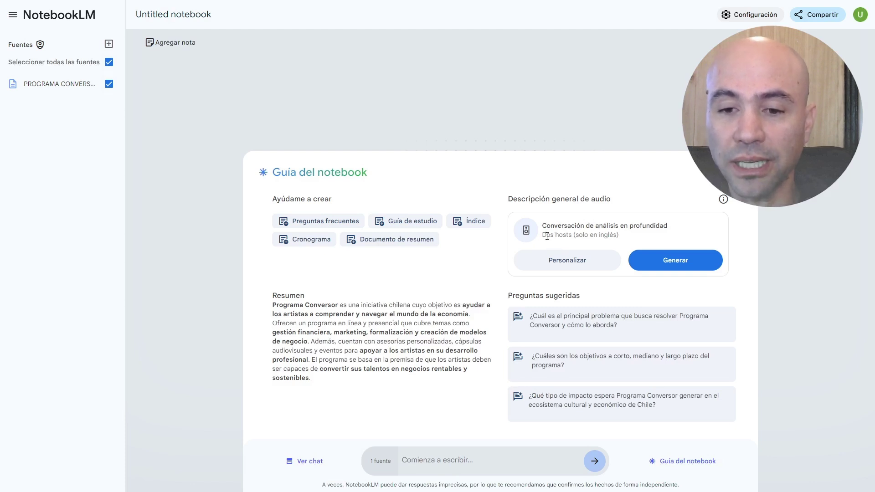
Step: Customize the audio overview with the instruction "el podcast debe estar hablado completamente en español"
left_click_drag(544, 235, 624, 241)
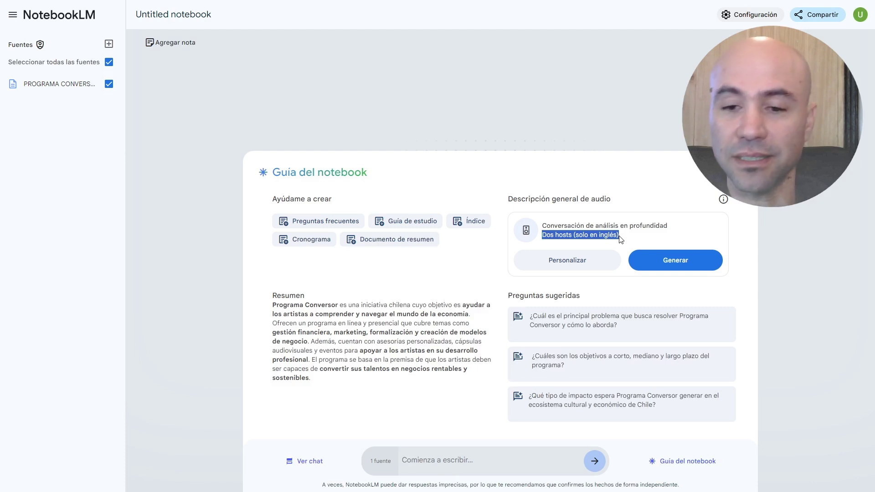
left_click(618, 236)
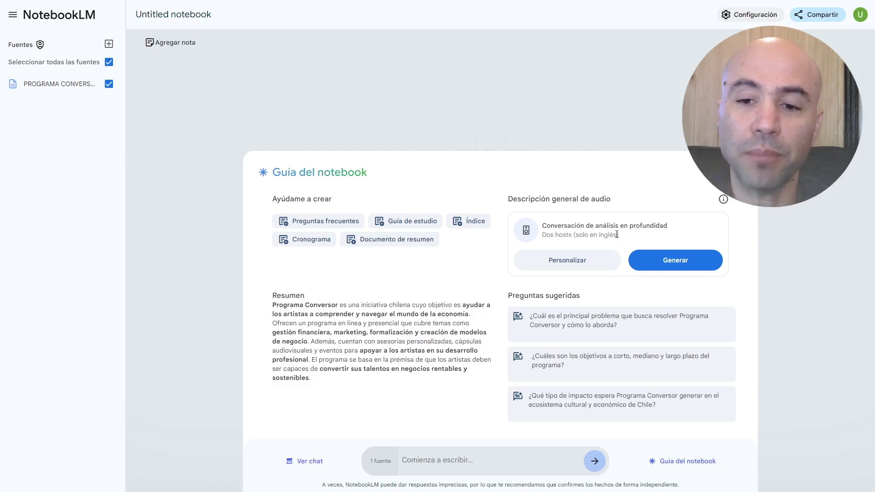
left_click(567, 256)
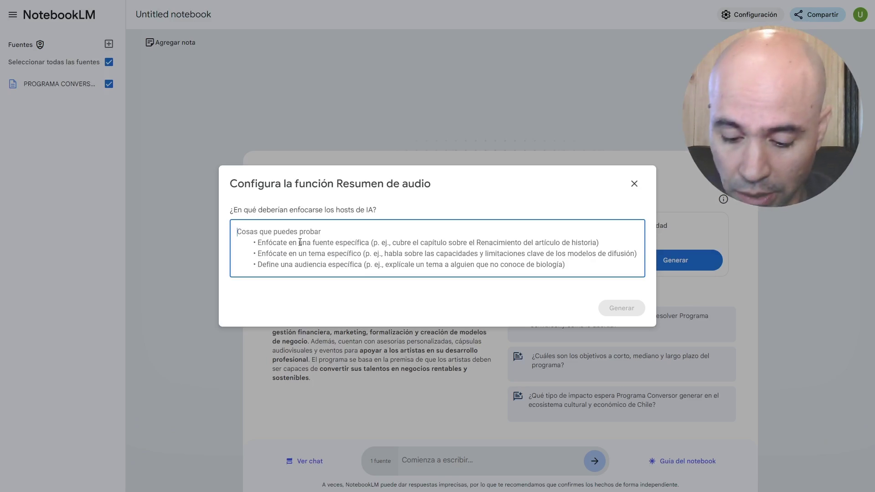
type("el pods")
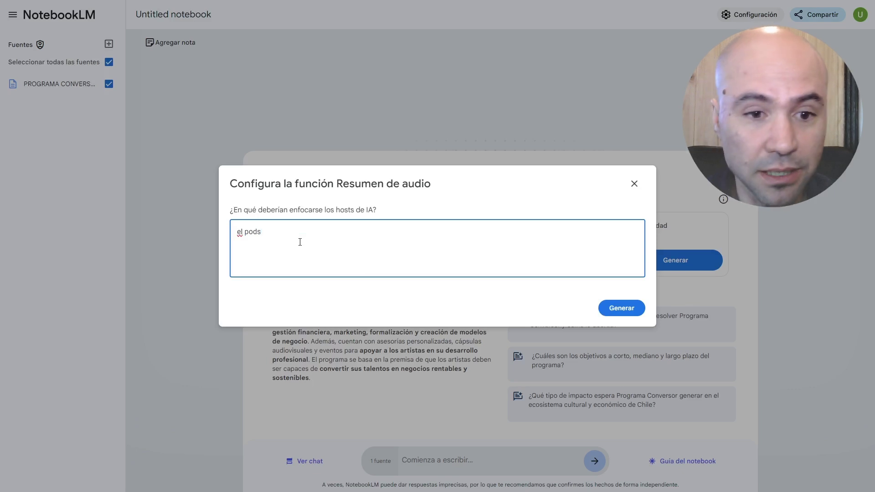
key("BackSpace")
type("cast de")
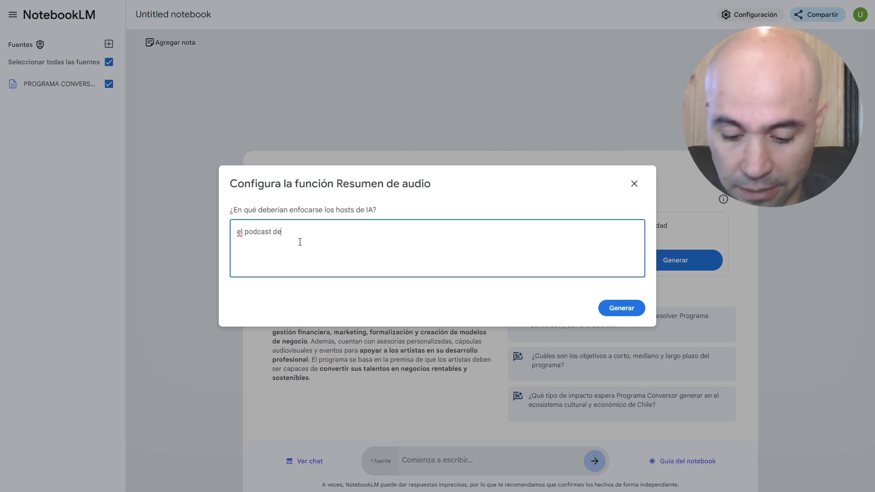
type("be estar ha")
key("BackSpace")
key("BackSpace")
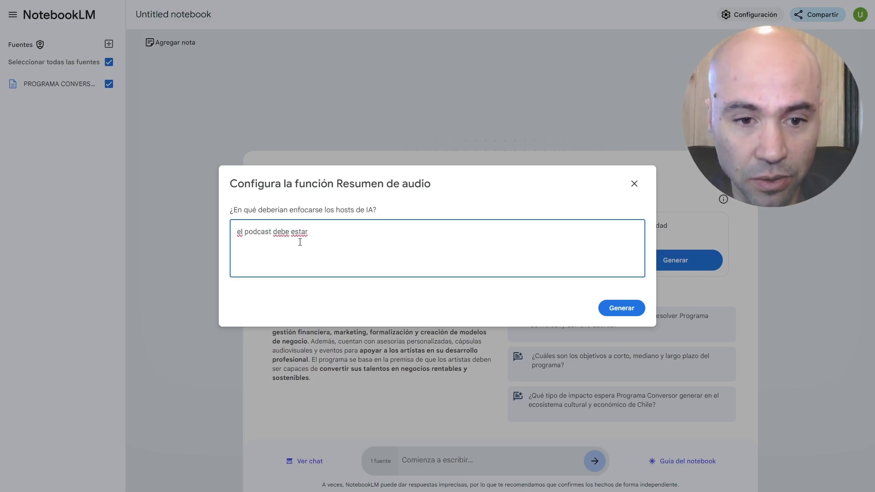
type("hablado complem")
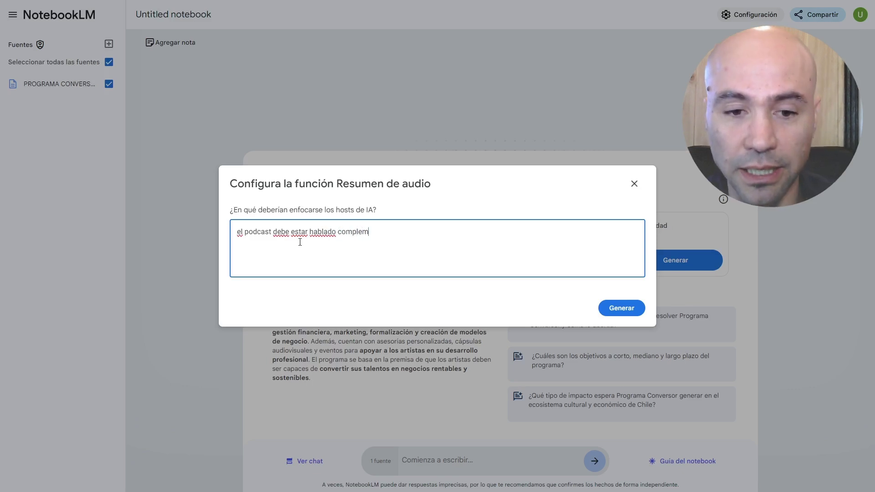
key("BackSpace")
type("tamente en")
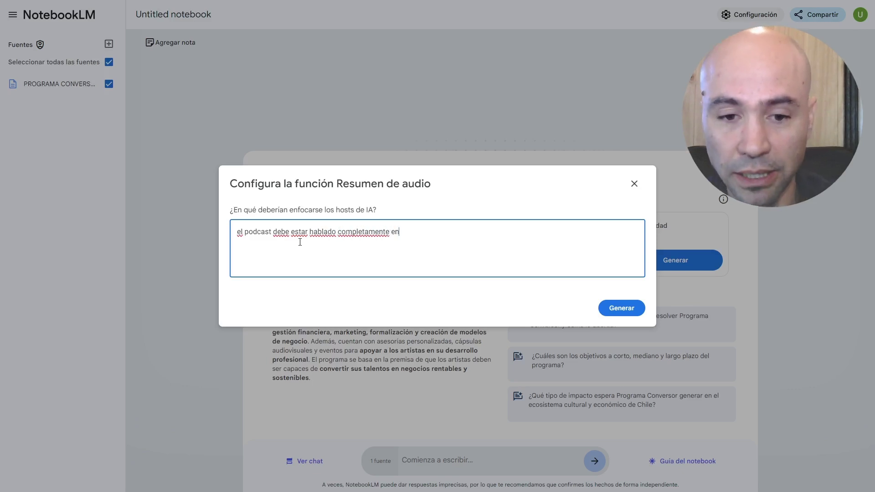
type(" español")
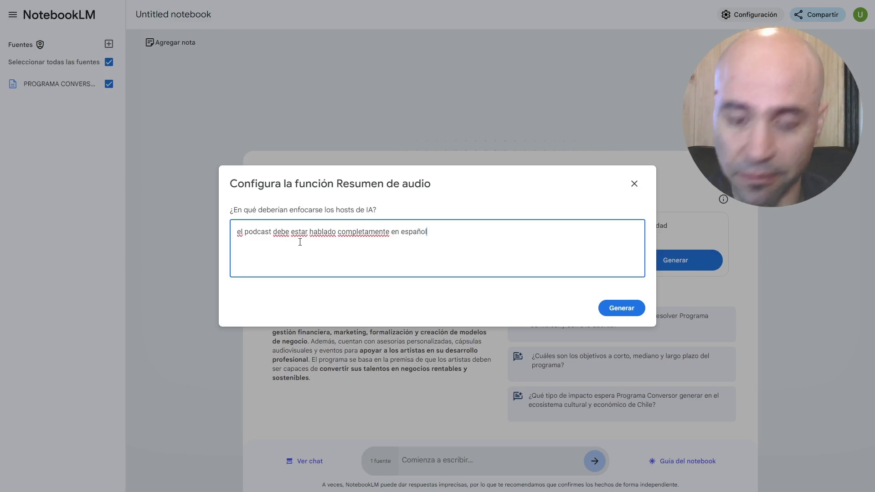
Step: Add the sentence "Es importante que sea en español porque es para la comunidad hispanoparlante." to the instructions and generate the audio overview
type(". Es importan")
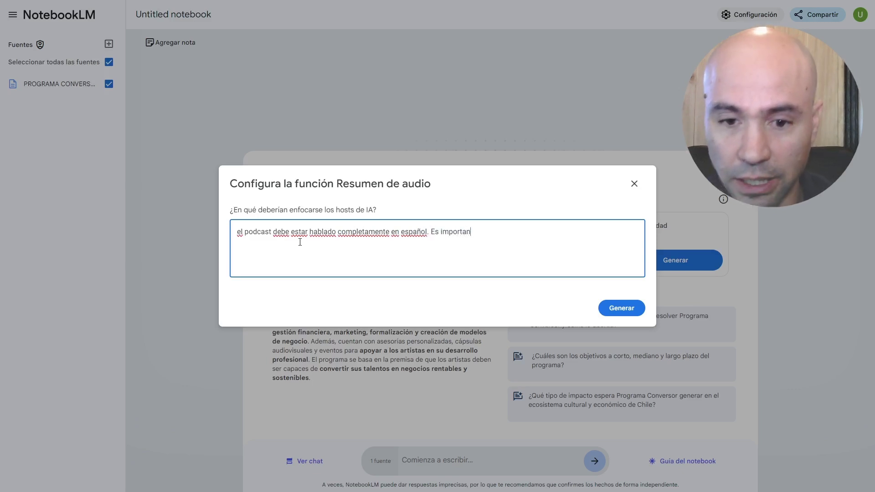
type("te que sea ")
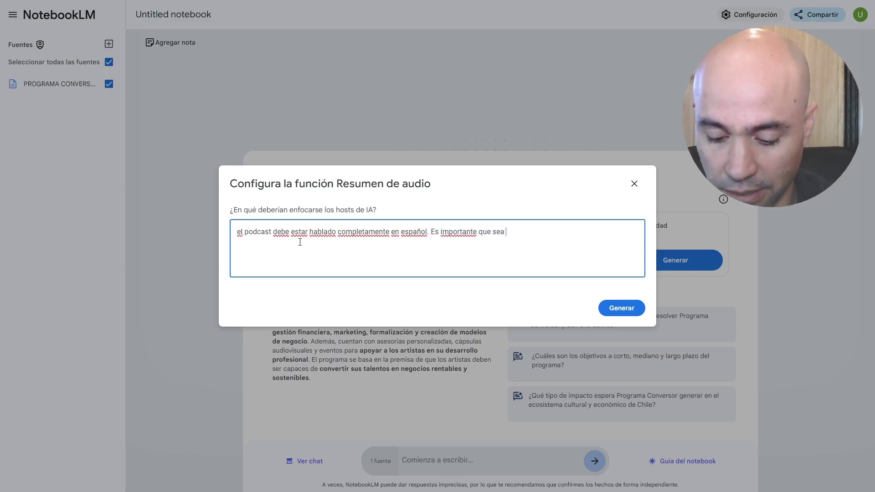
type("en español porque")
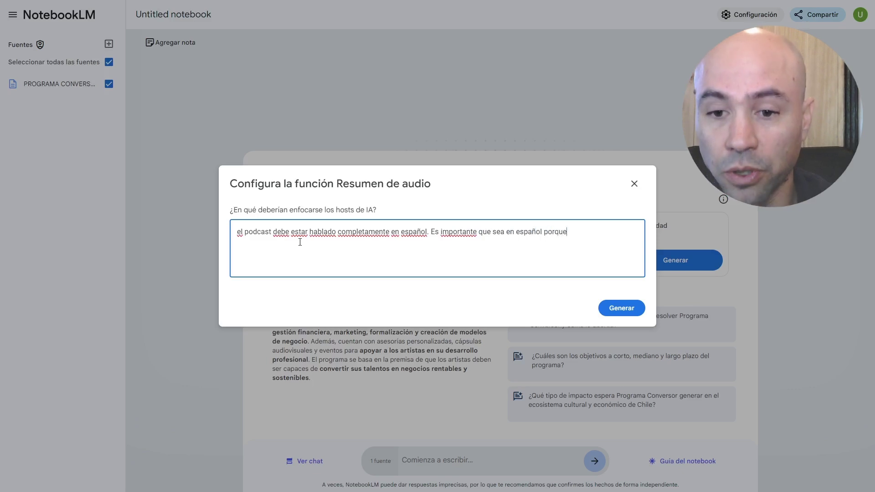
type(" es pa")
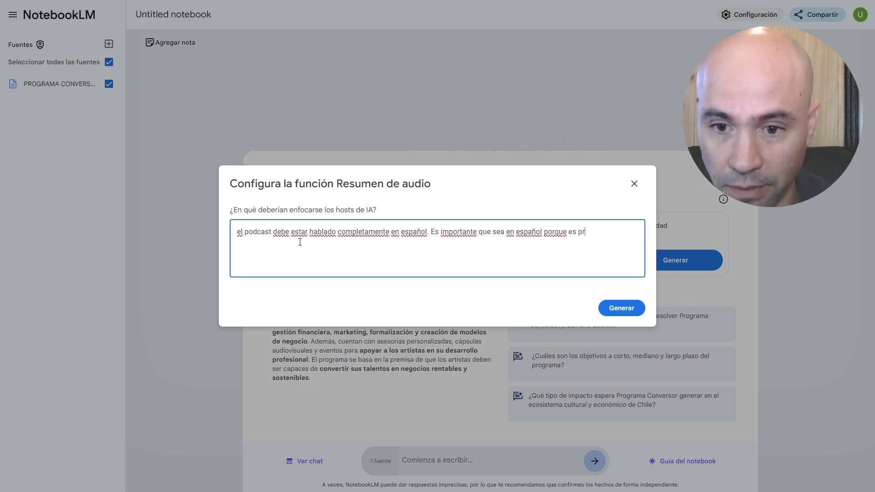
type("ra la comunida")
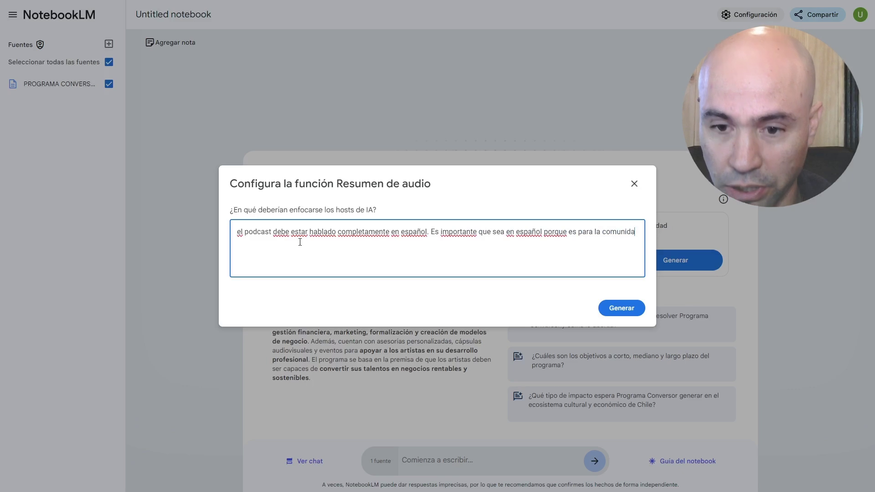
type("d hispano")
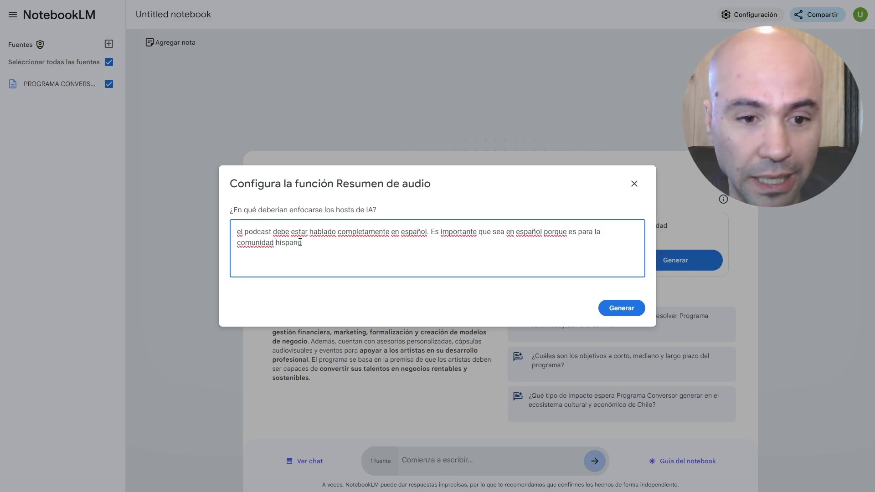
type("parlan")
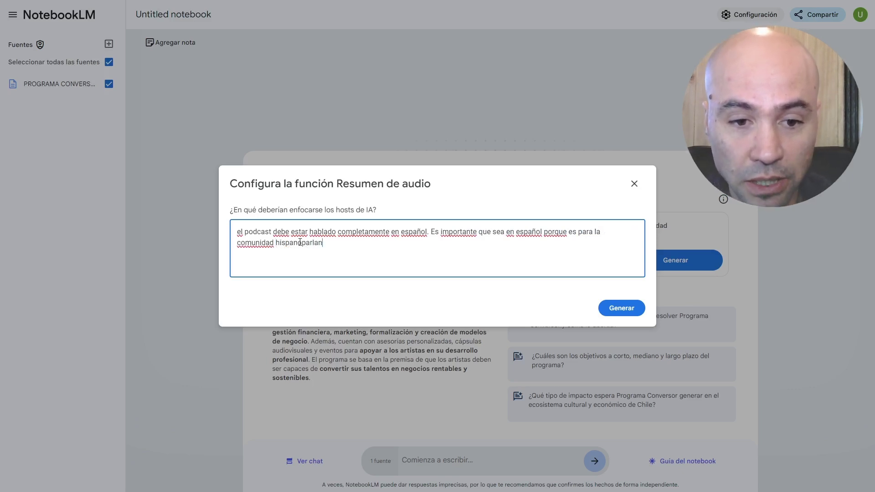
type("te.")
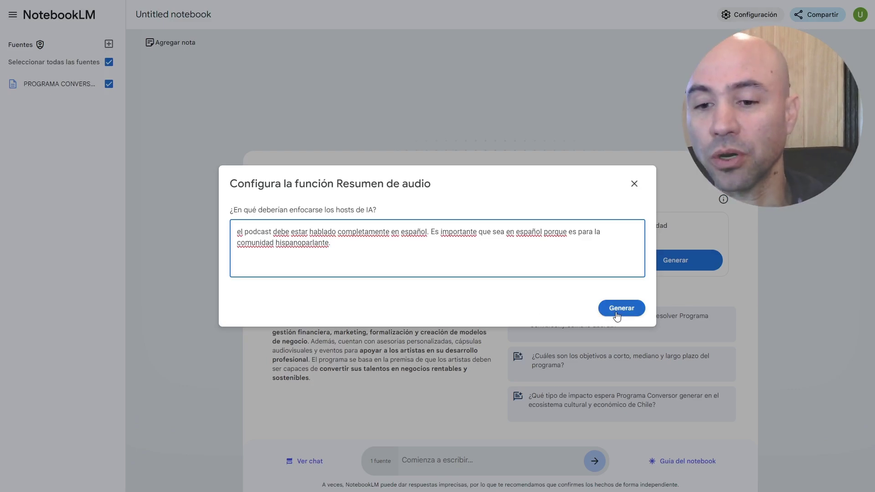
left_click(619, 308)
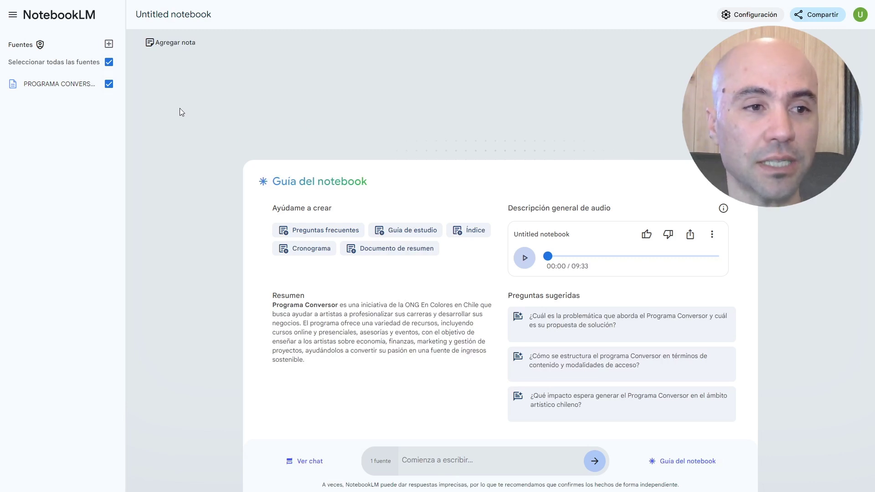
Step: Create another notebook to review its source types and empty guide, and return to the notebook list without adding any source
left_click(66, 18)
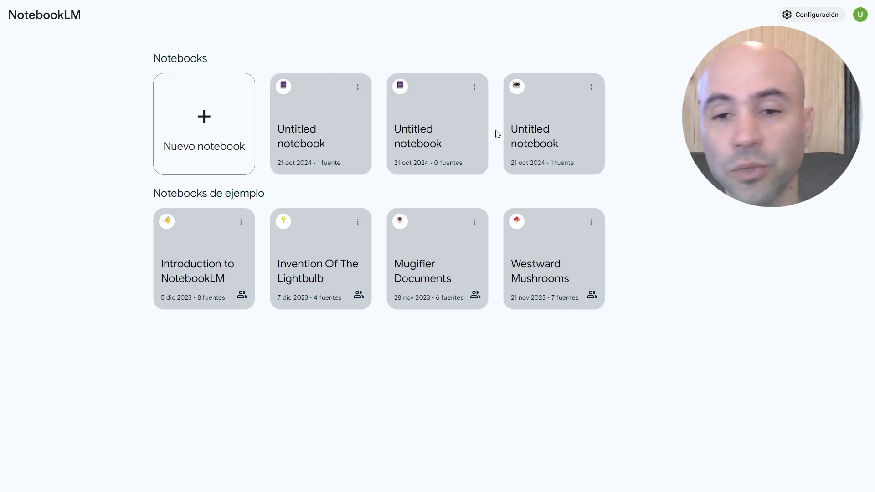
left_click(203, 120)
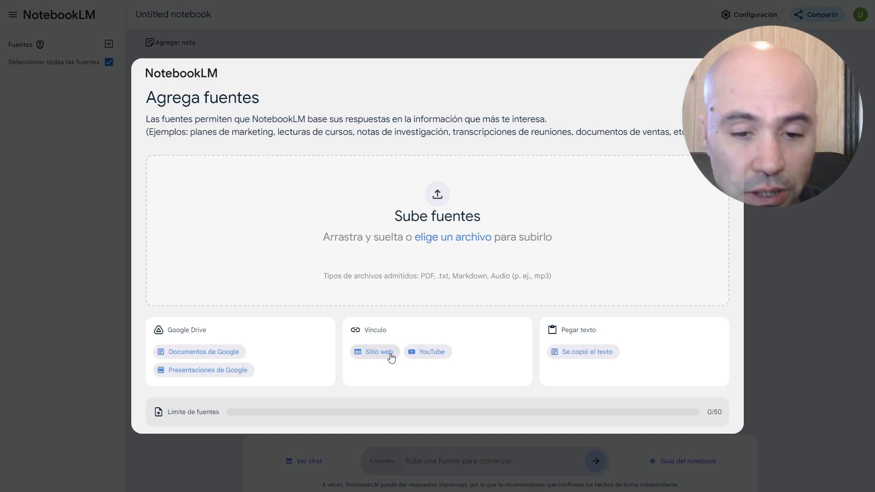
key("Escape")
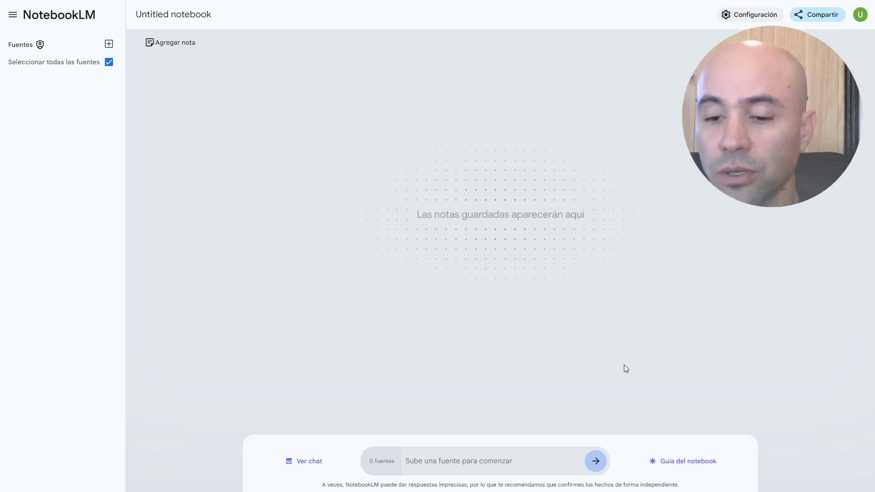
left_click(676, 465)
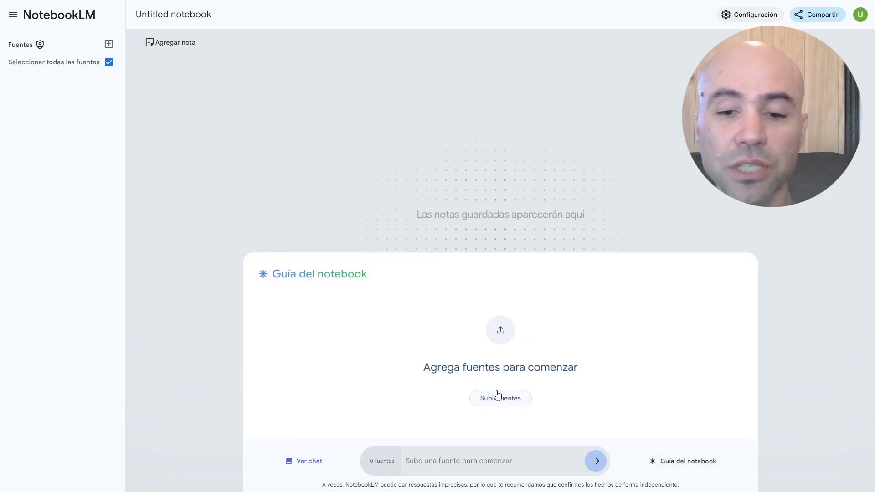
left_click(655, 456)
left_click(72, 20)
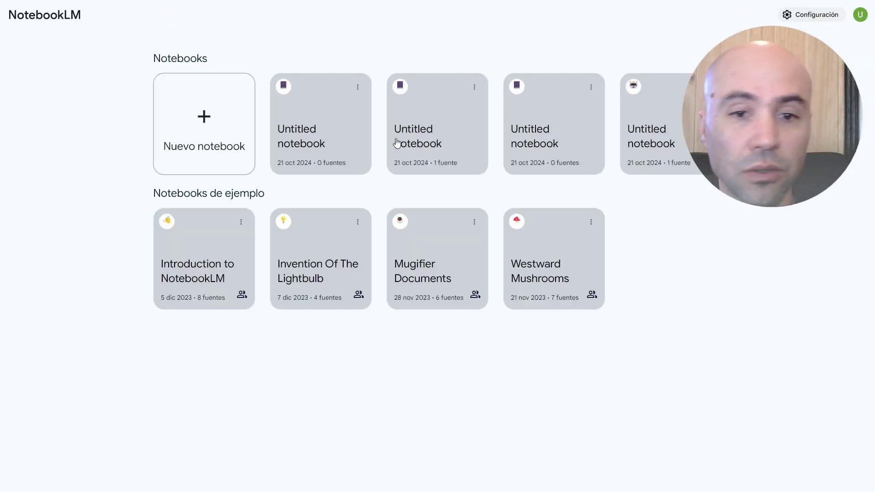
Step: Open the notebook containing the Programa Conversor source and play the first seconds of the audio overview in its guide
left_click(448, 130)
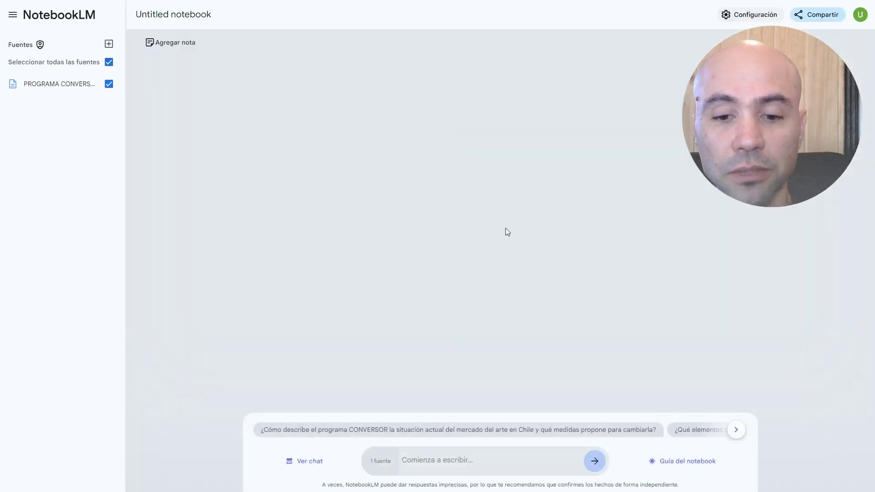
left_click(685, 462)
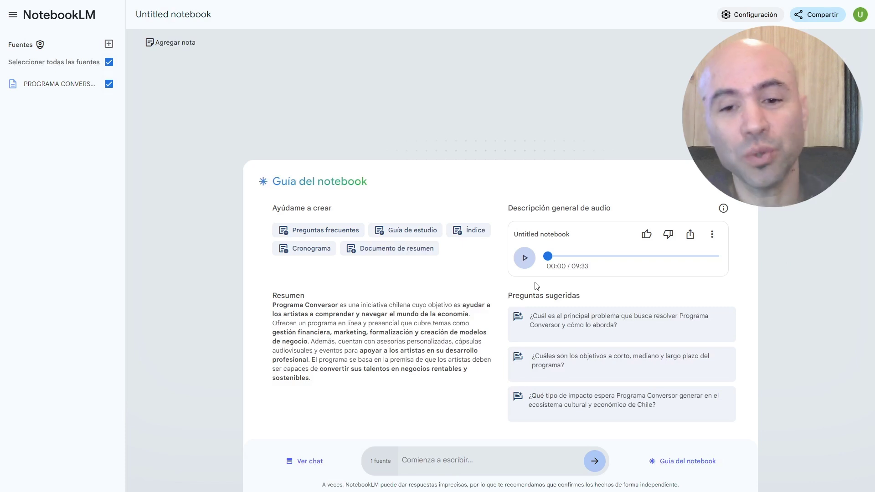
left_click(523, 260)
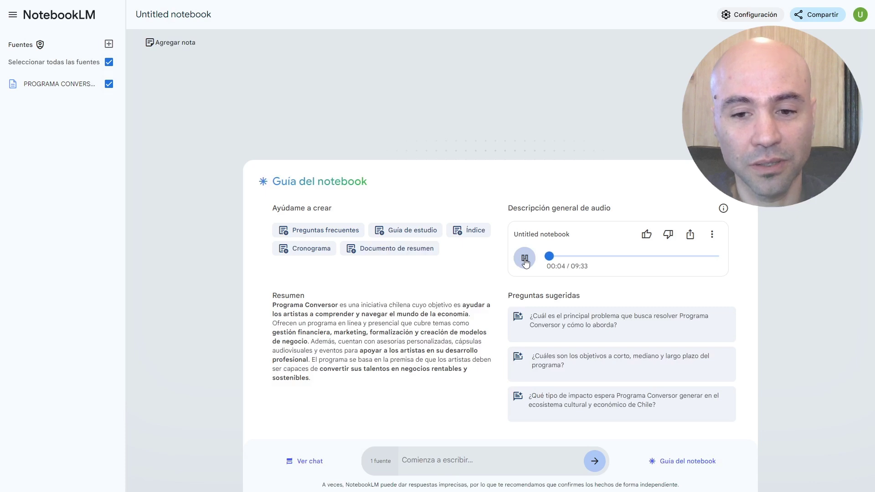
left_click(524, 258)
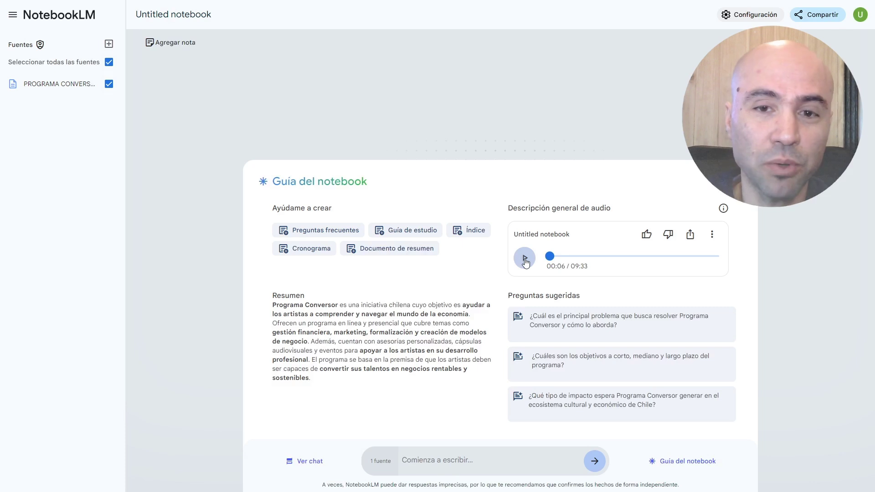
Step: Listen to more of the audio overview, up to about 01:06, and view its playback speed, download and delete options
left_click(525, 260)
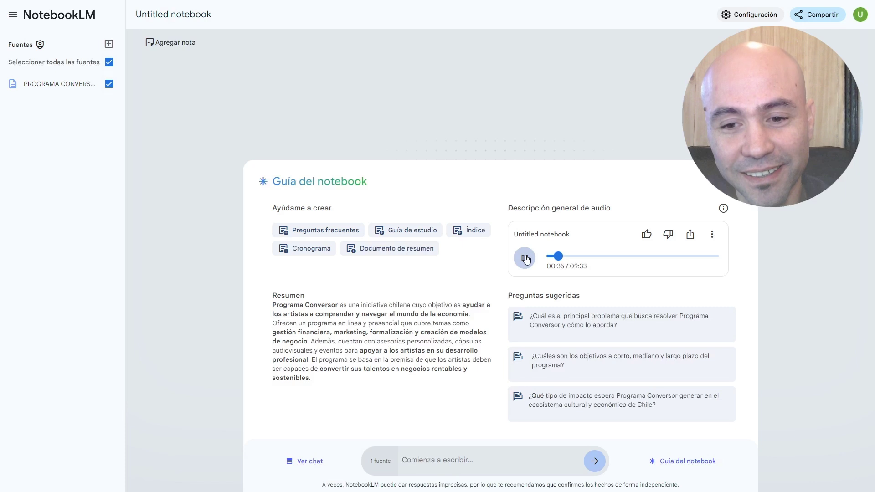
left_click(524, 258)
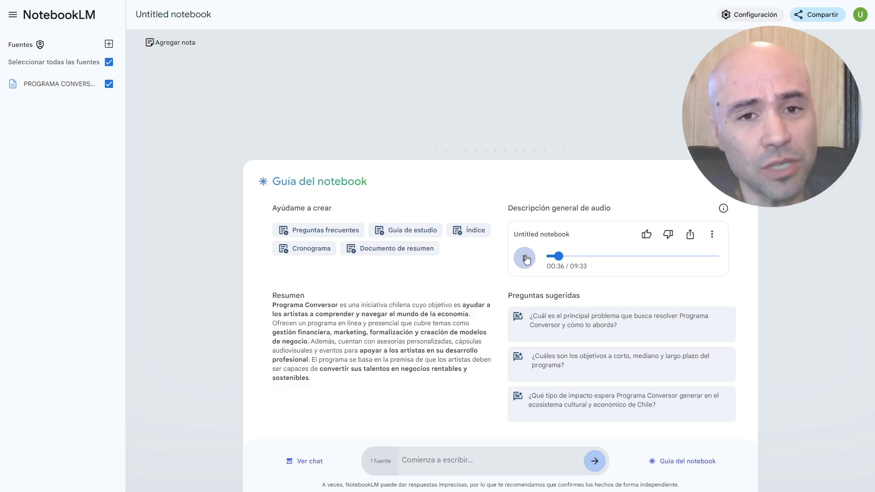
left_click(526, 259)
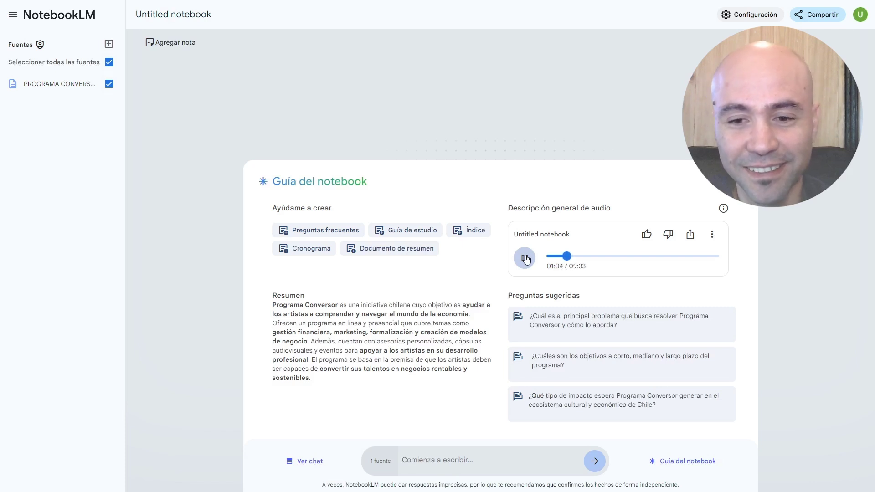
left_click(525, 259)
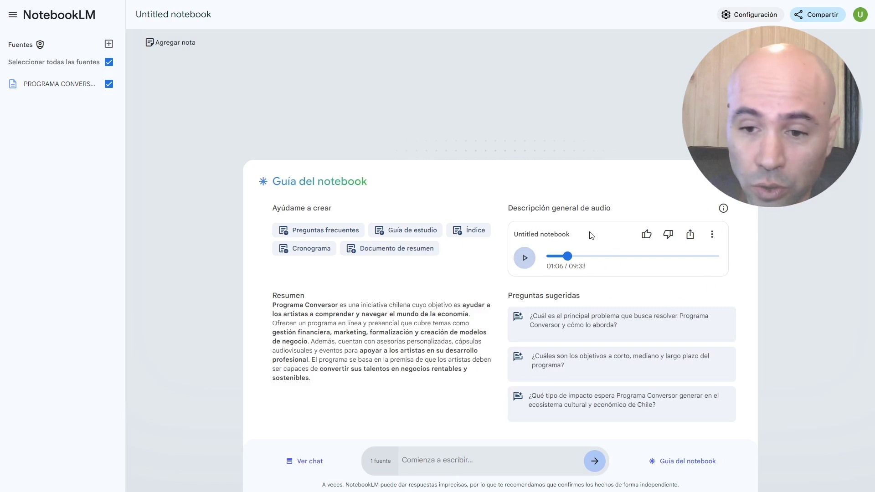
left_click(712, 239)
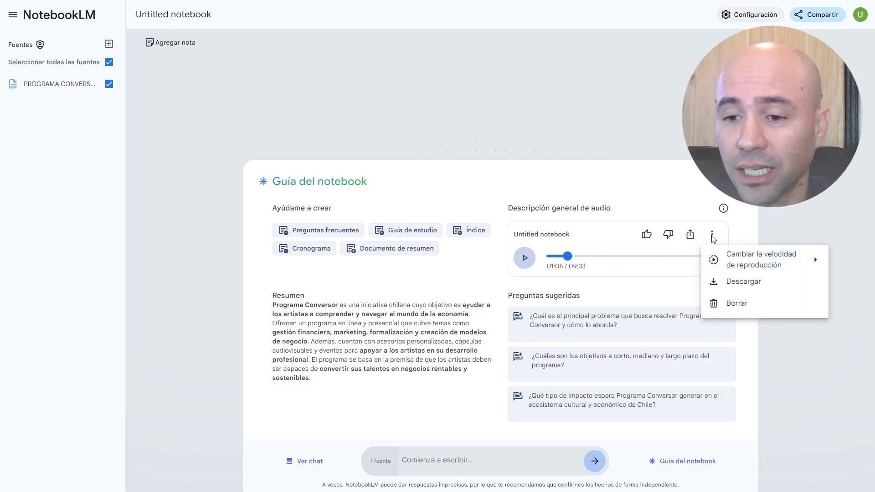
left_click(493, 197)
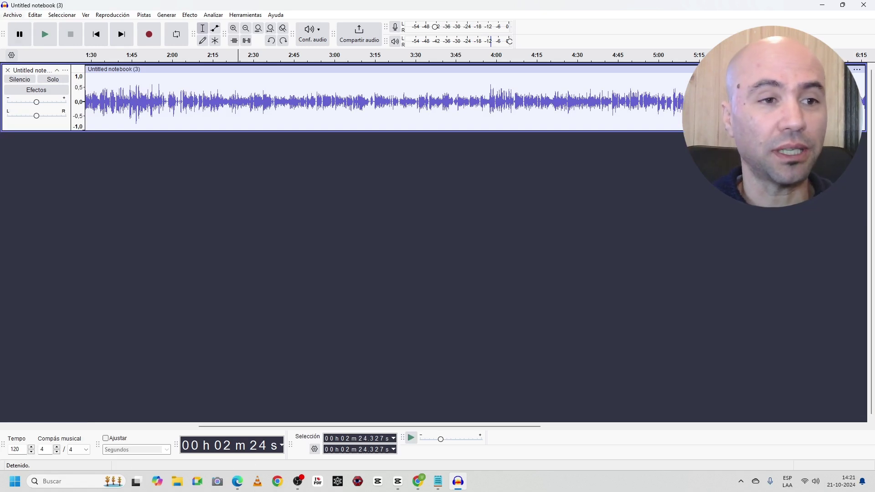
left_click(12, 15)
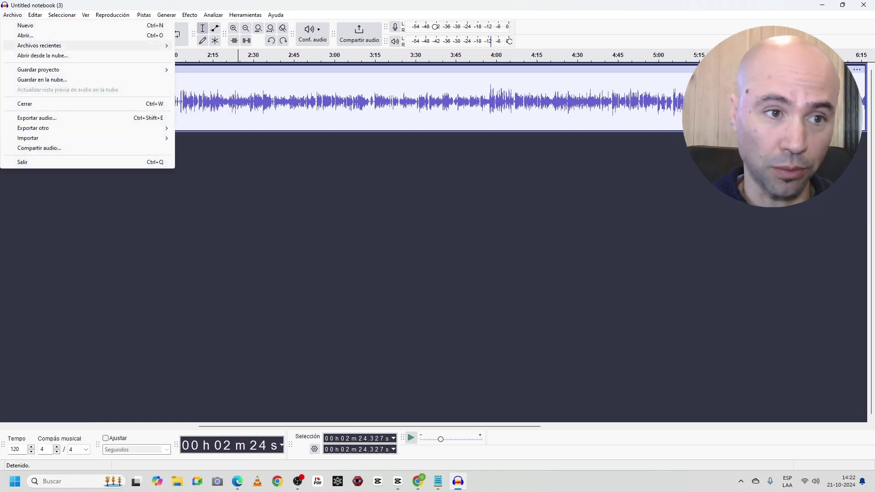
key("Escape")
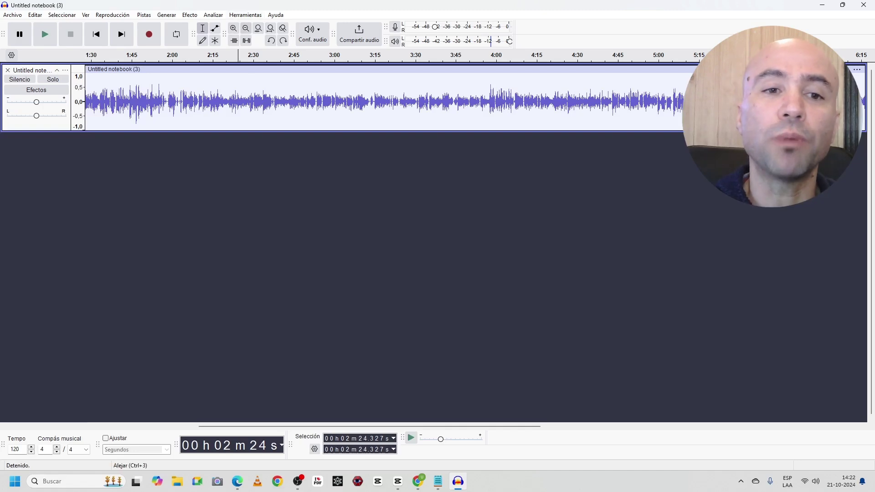
Step: Fit the full length of the audio clip along the timeline and make its track about three times taller
left_click(245, 28)
left_click(233, 28)
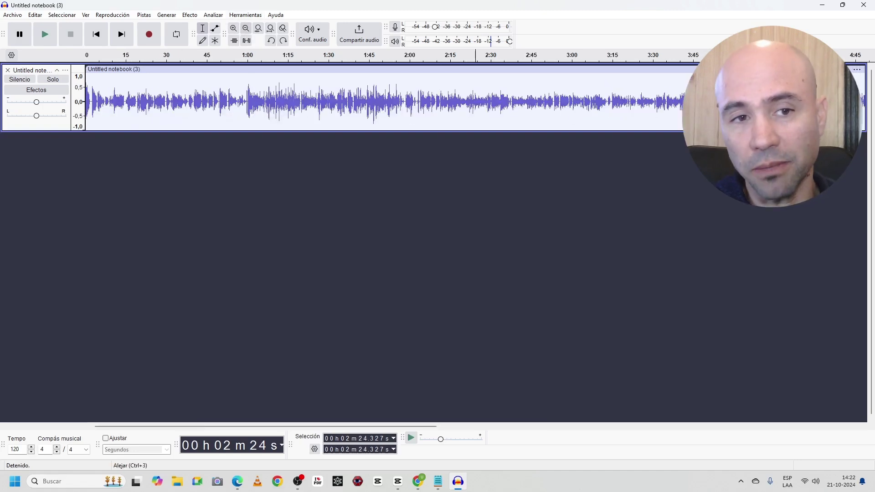
left_click(246, 27)
left_click(245, 28)
left_click(245, 28)
left_click(234, 28)
left_click(233, 28)
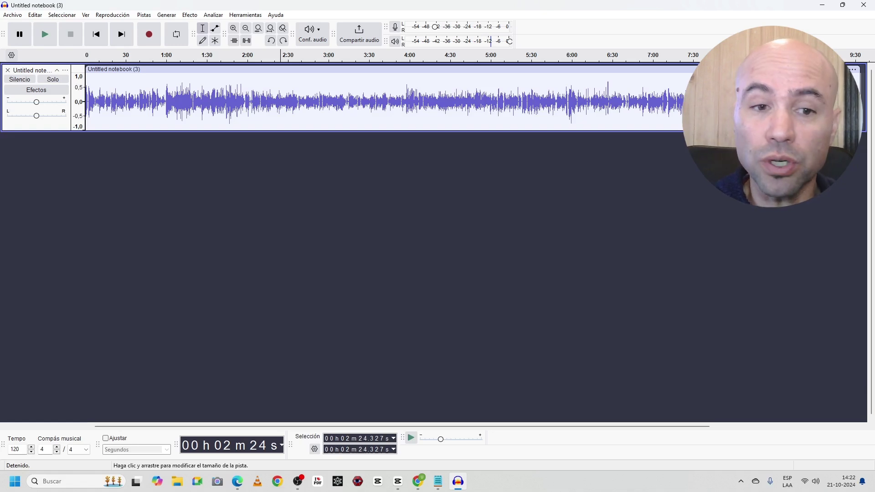
left_click_drag(346, 131, 347, 274)
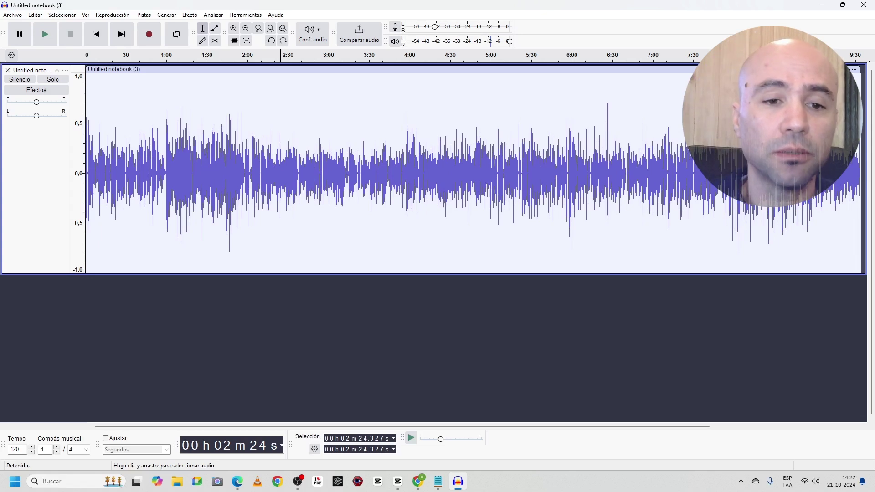
Step: Place the cursor at about 3:24 in the clip, play the audio from there for about ten seconds and pause it
left_click(300, 178)
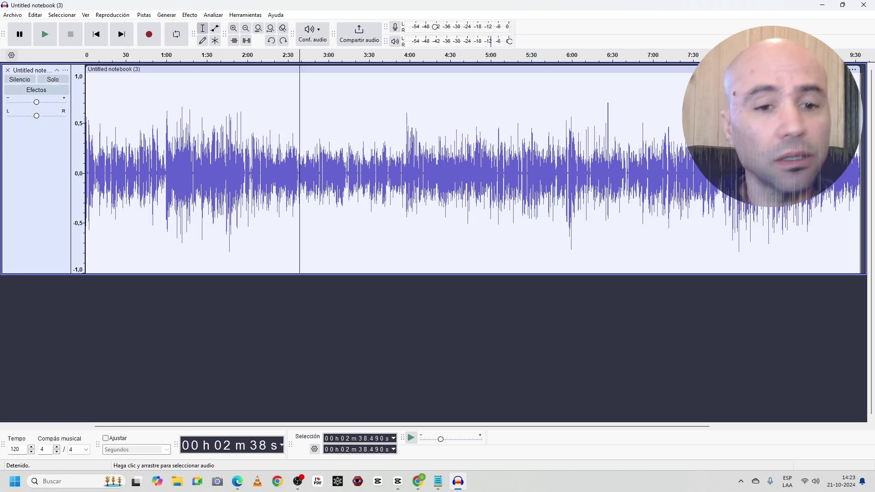
left_click(508, 177)
left_click(232, 178)
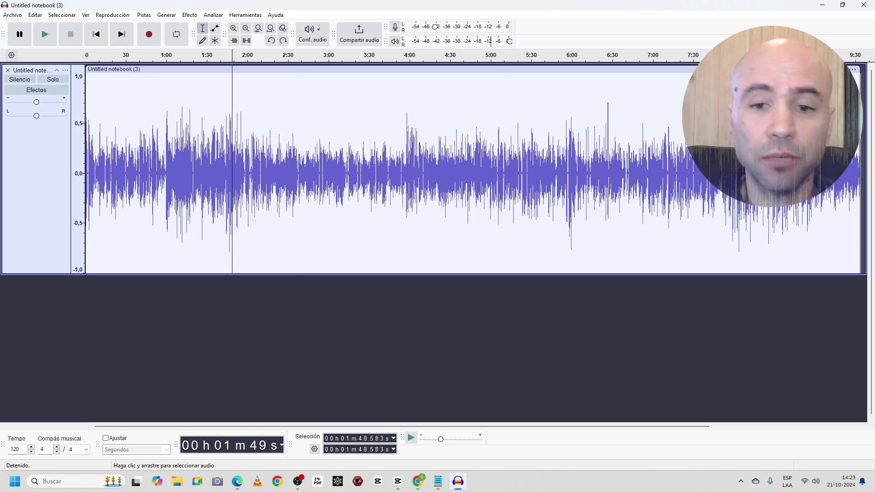
left_click(330, 178)
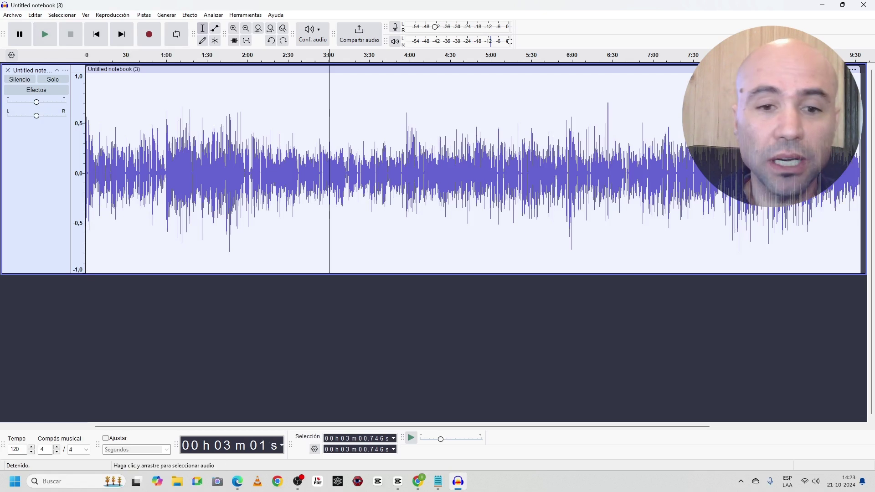
left_click(361, 136)
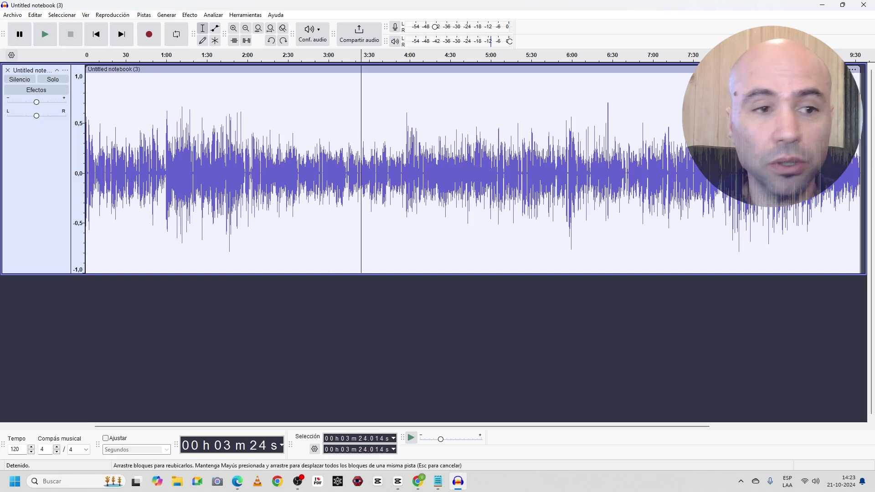
left_click(44, 34)
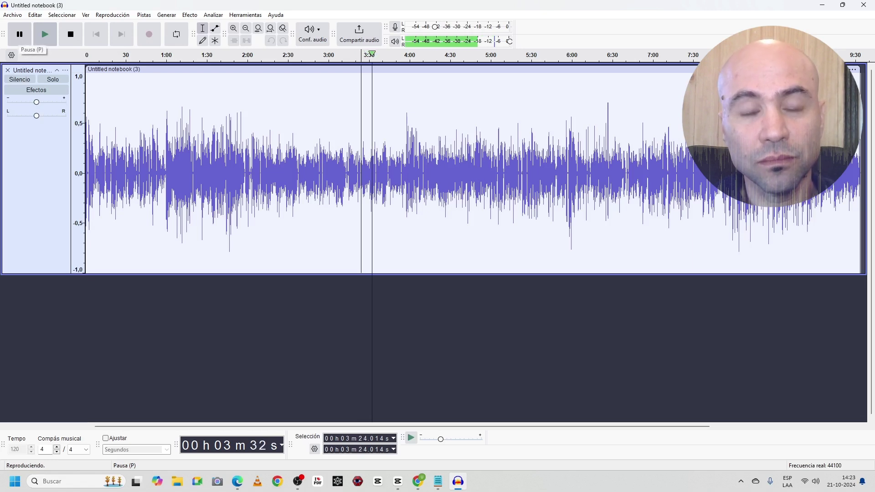
left_click(19, 35)
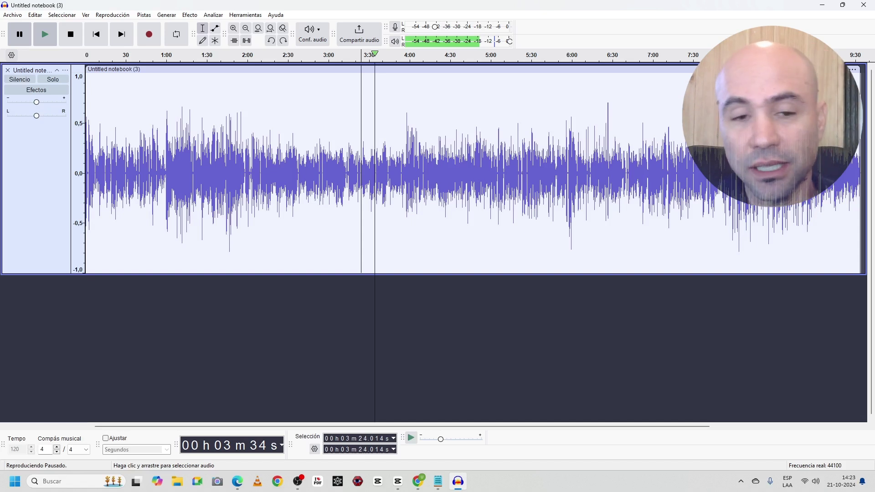
Step: Select the stretch of audio from about 3:56 to 5:24 and cut it out of the clip
left_click(398, 173)
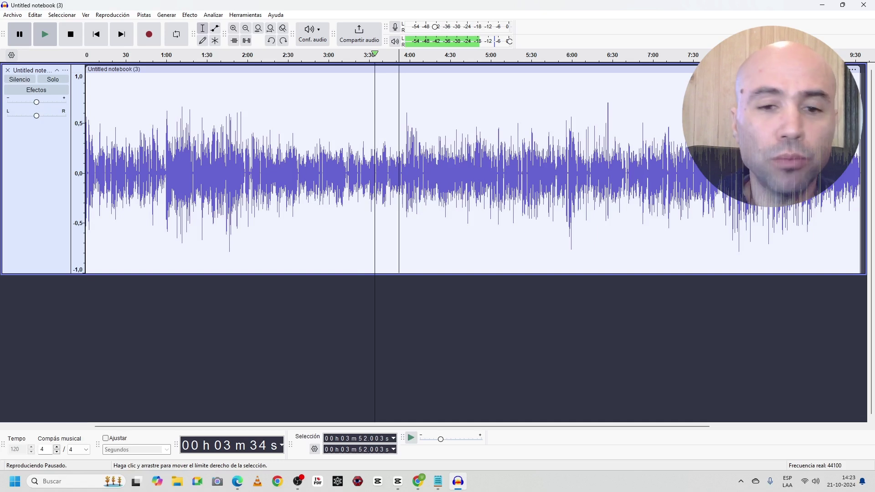
left_click(307, 173)
left_click(449, 173)
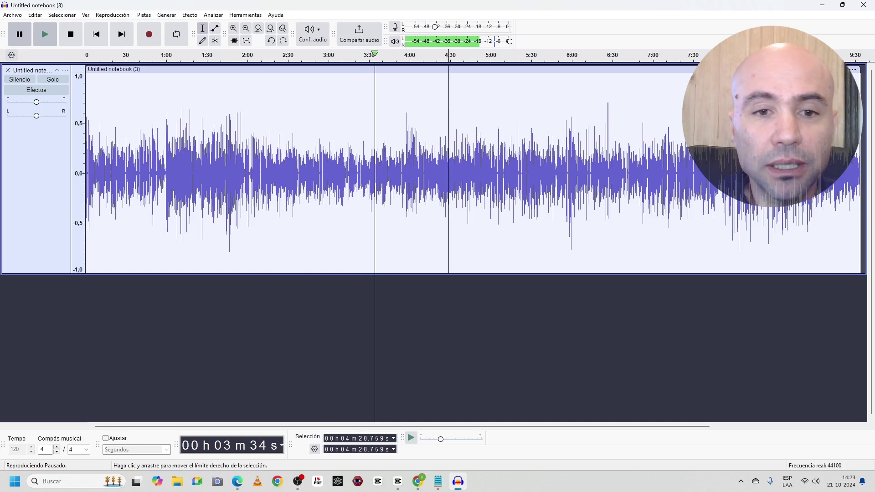
left_click(403, 173)
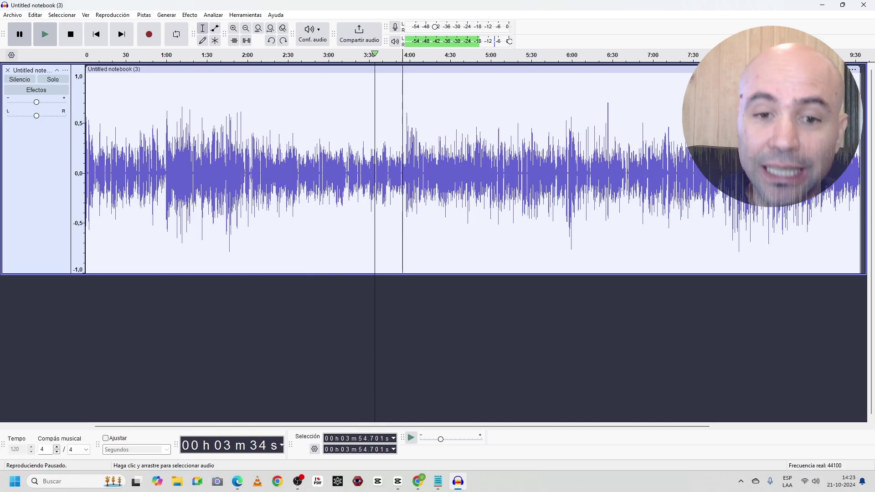
left_click(404, 173)
left_click_drag(404, 173, 522, 174)
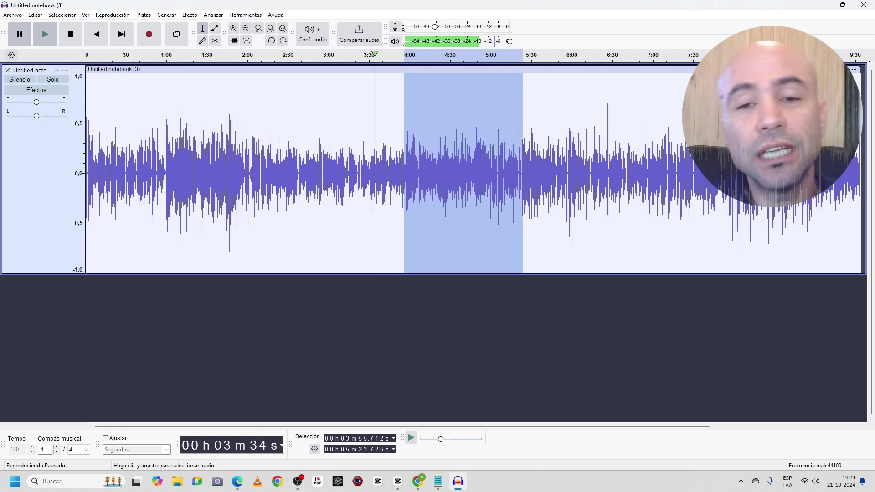
right_click(467, 139)
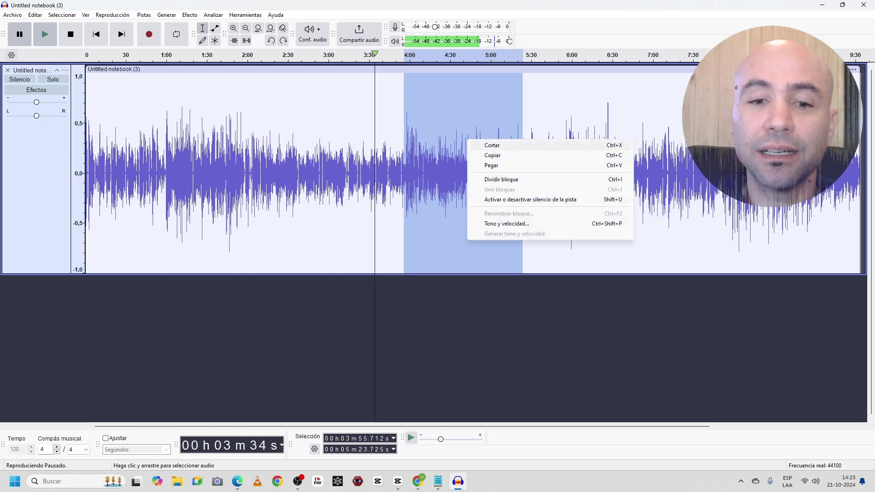
left_click(492, 145)
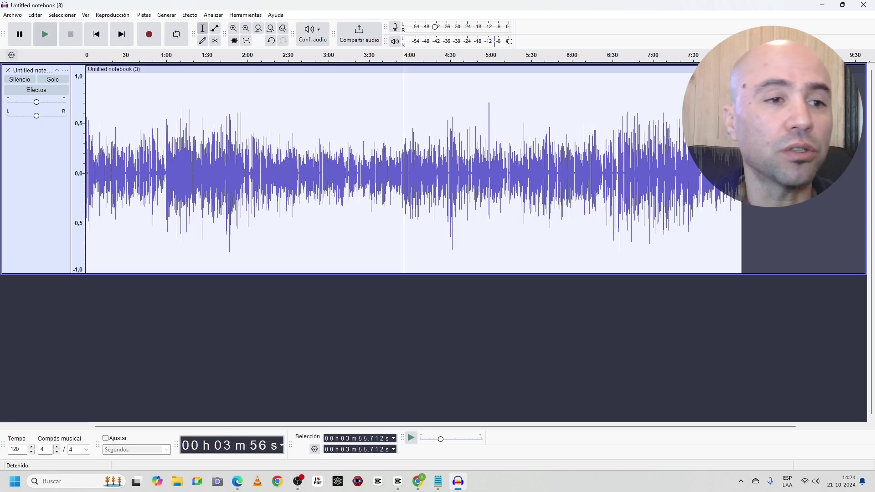
Step: Start exporting the edited audio
key("alt+a")
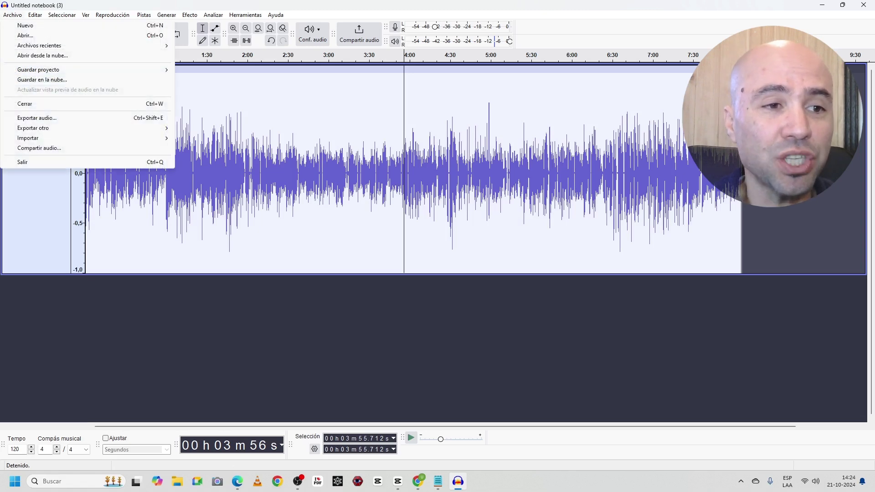
key("Down")
key("Down")
key("Down")
key("Down")
key("Down")
key("Down")
key("Down")
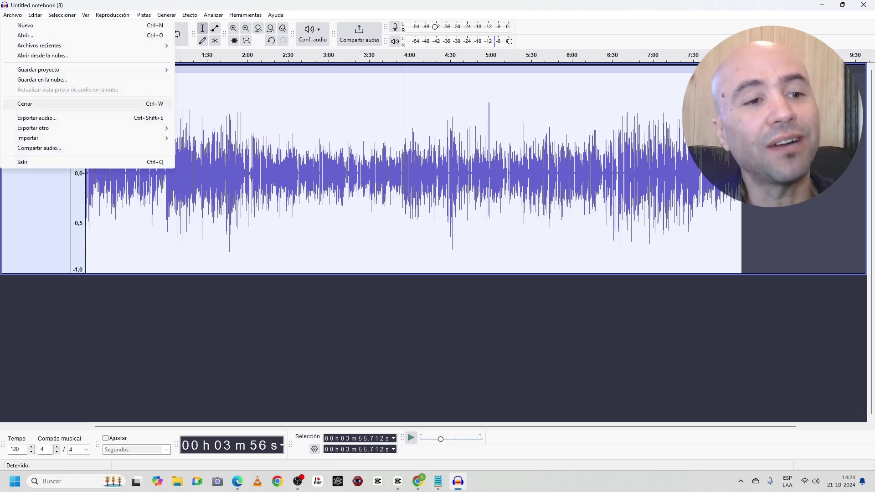
key("Down")
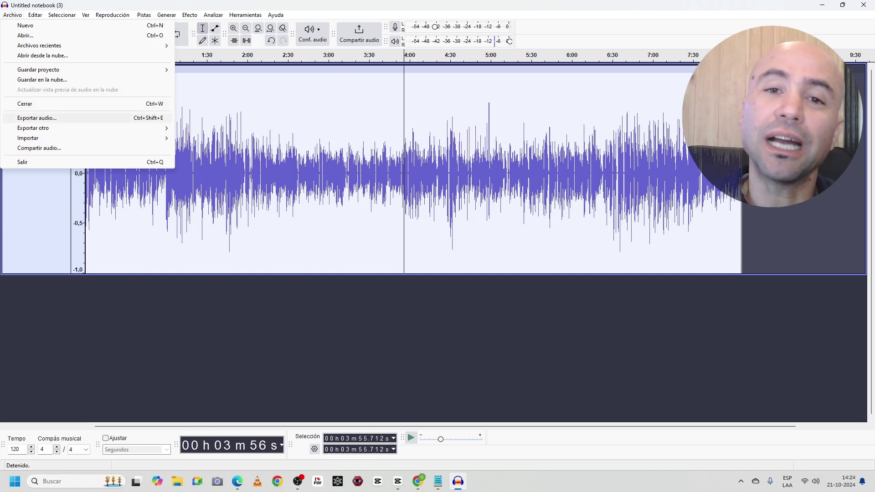